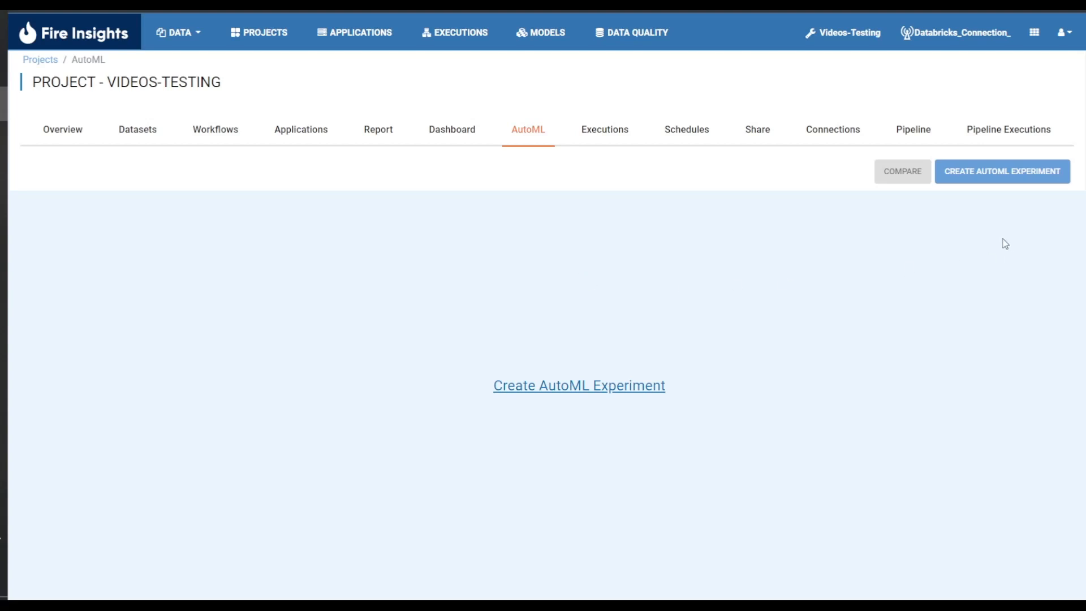
Create a new AutoML experiment named Testing with Regression as its ML problem type
left_click(1003, 178)
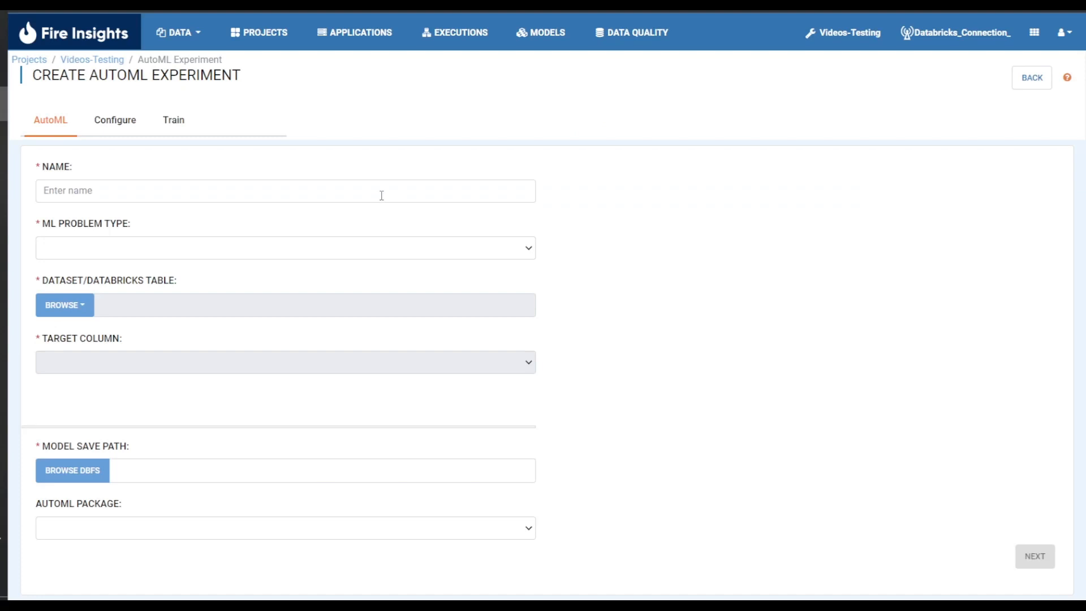
left_click(381, 195)
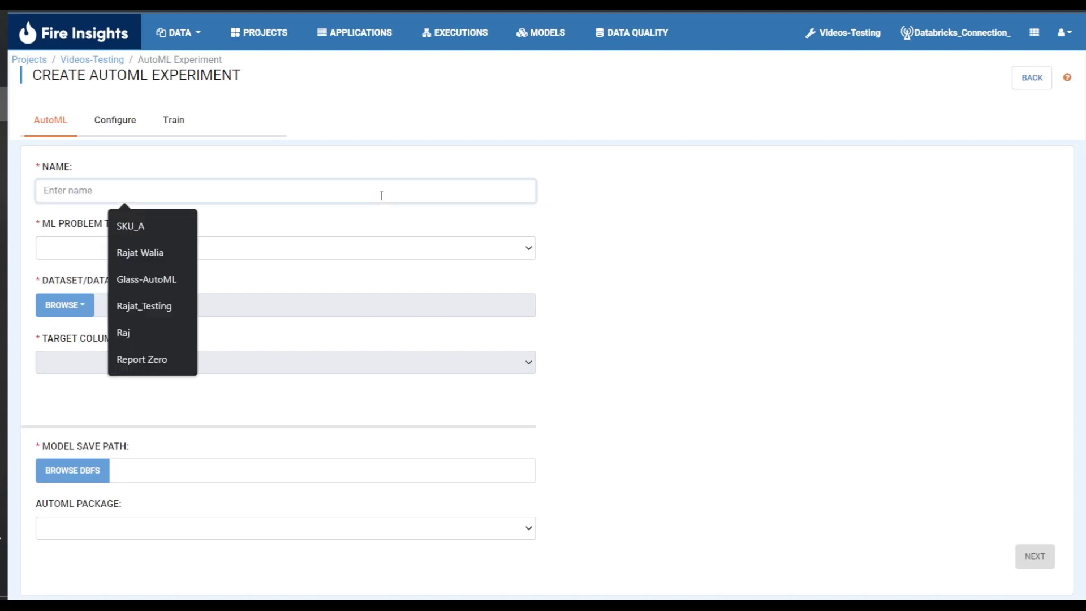
type("Testing")
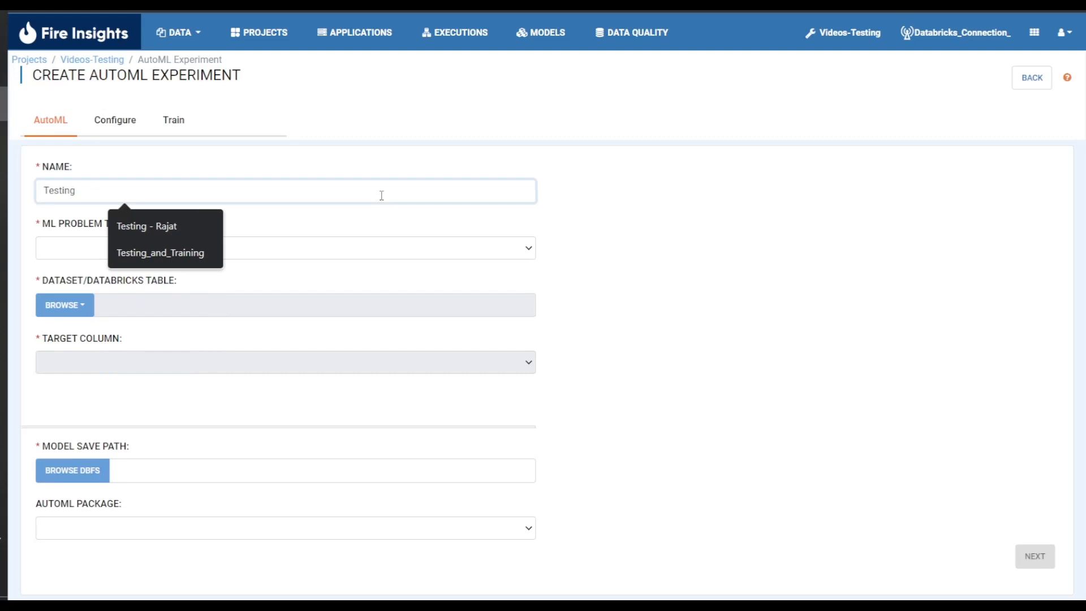
left_click(385, 251)
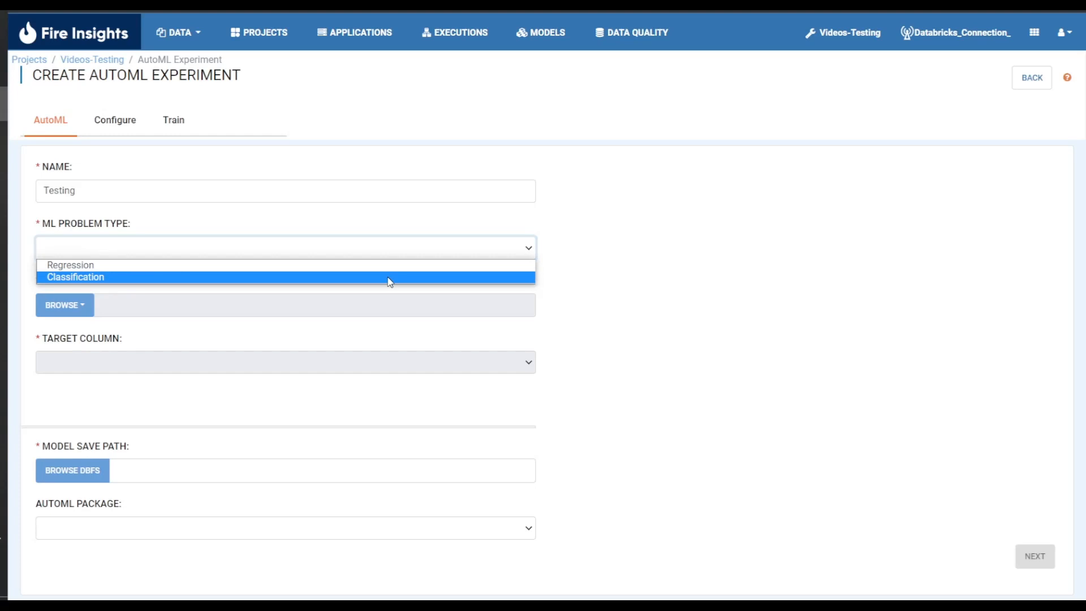
left_click(389, 266)
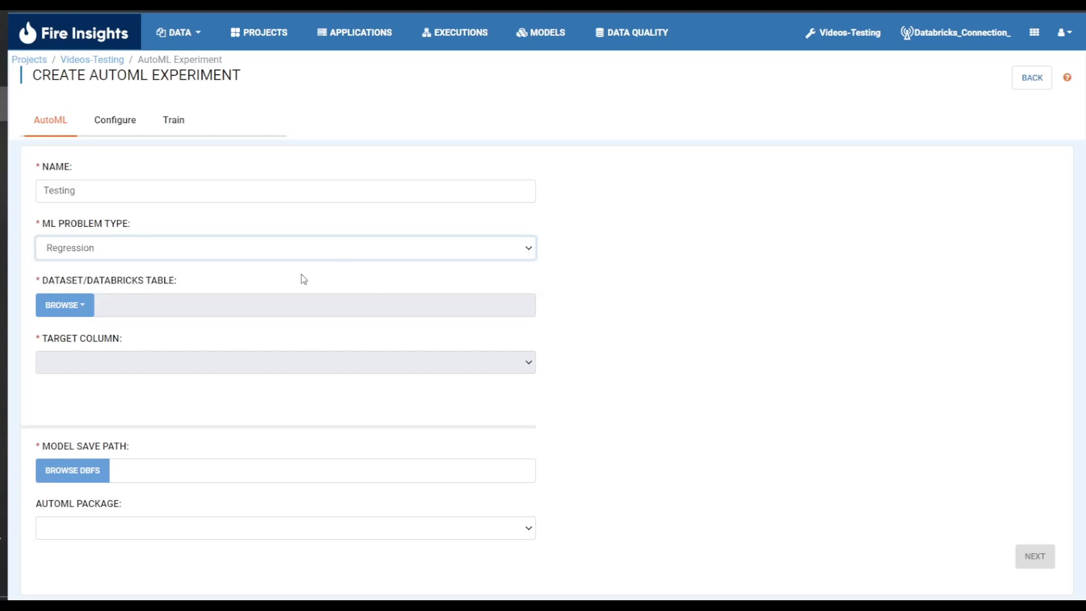
Use the Glass_Original dataset for the experiment and set the target column to RI
left_click(67, 314)
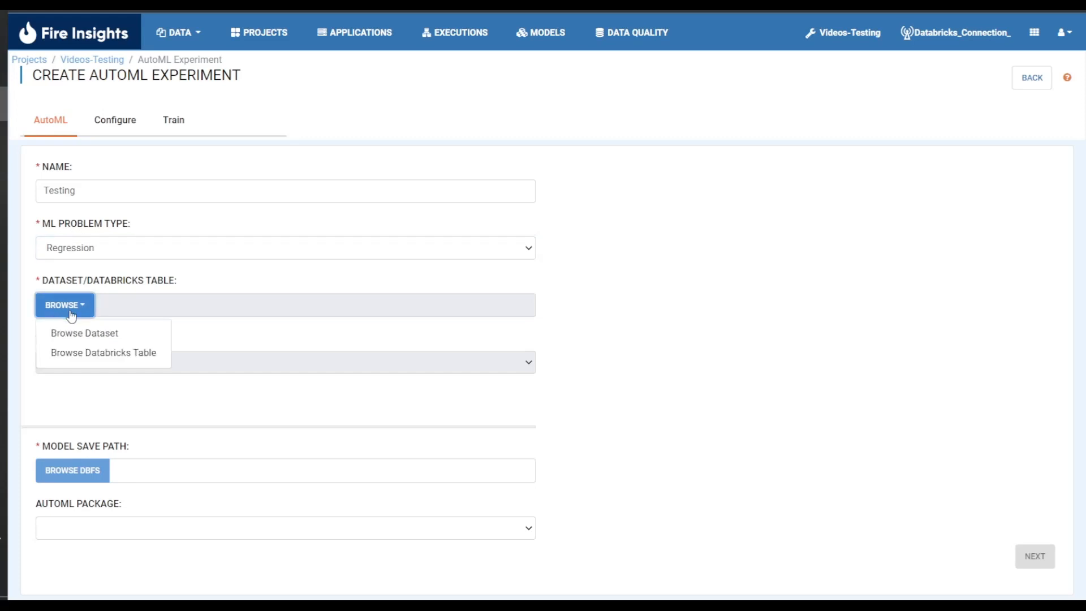
left_click(102, 336)
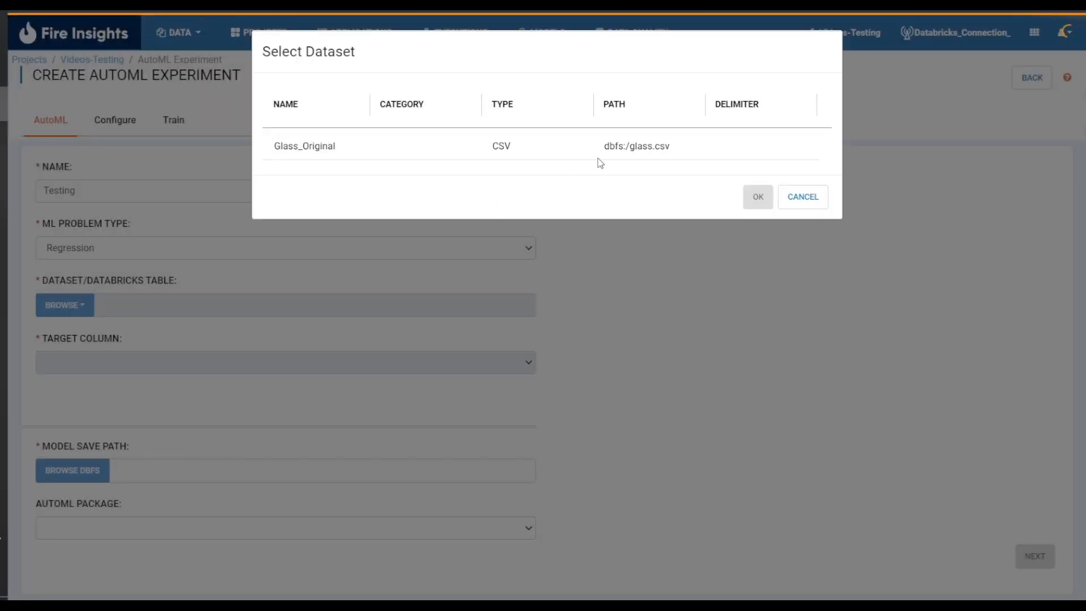
left_click(396, 148)
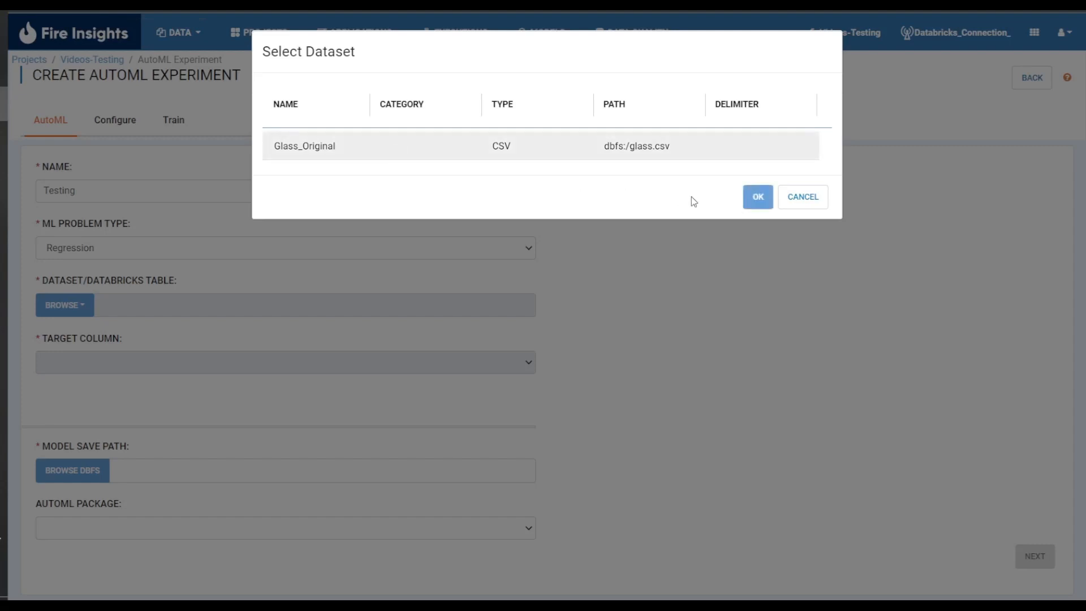
left_click(757, 196)
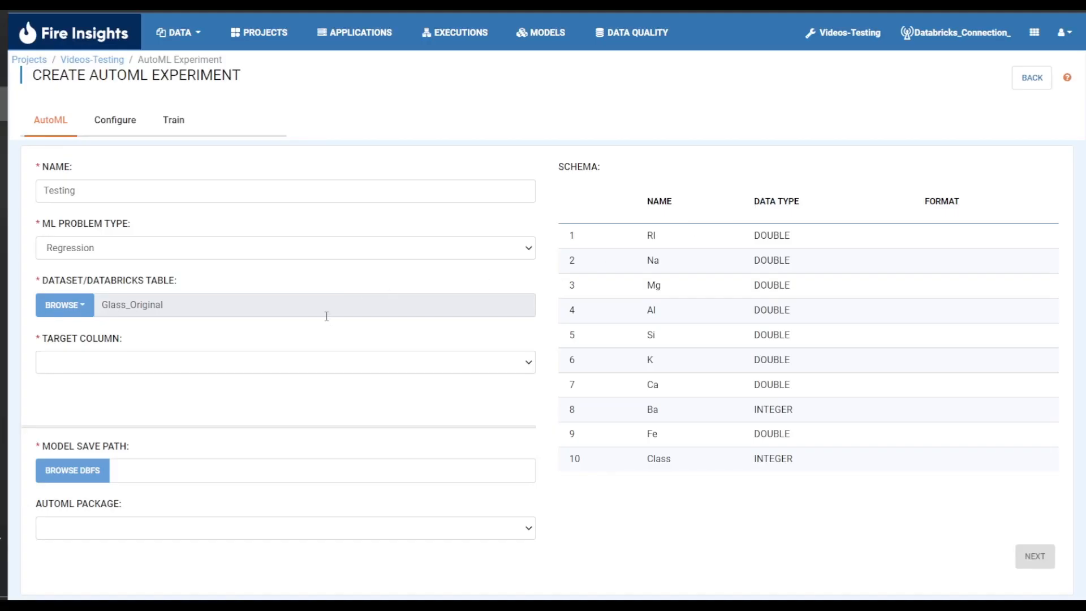
left_click(366, 364)
left_click(359, 378)
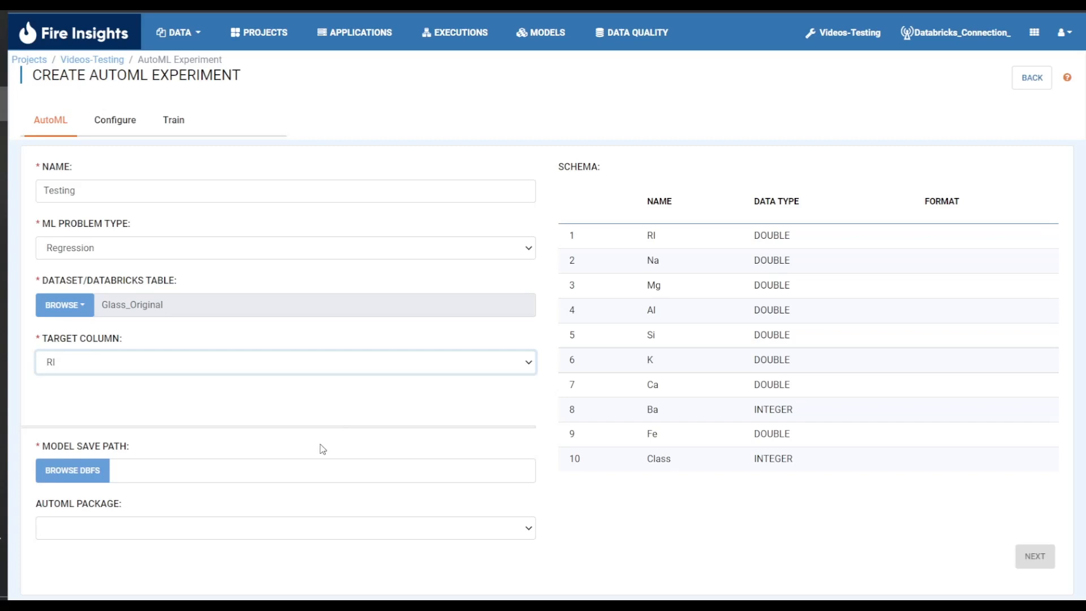
Set the model save path to dbfs:/data and the AutoML package to H2O, and proceed to the configuration stage
left_click(281, 466)
type("dbfs:/data")
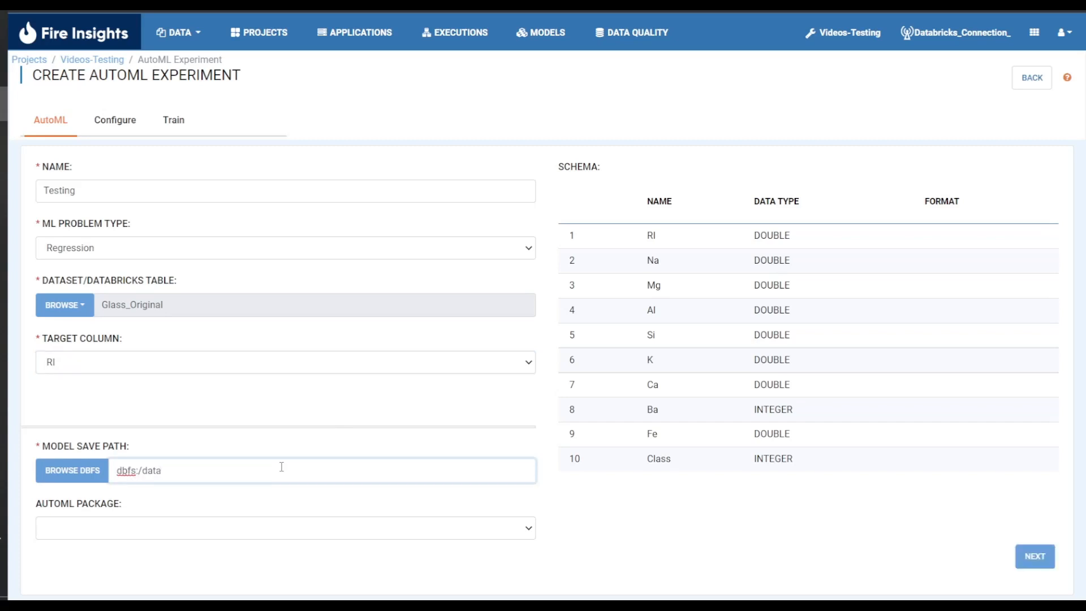
left_click(382, 525)
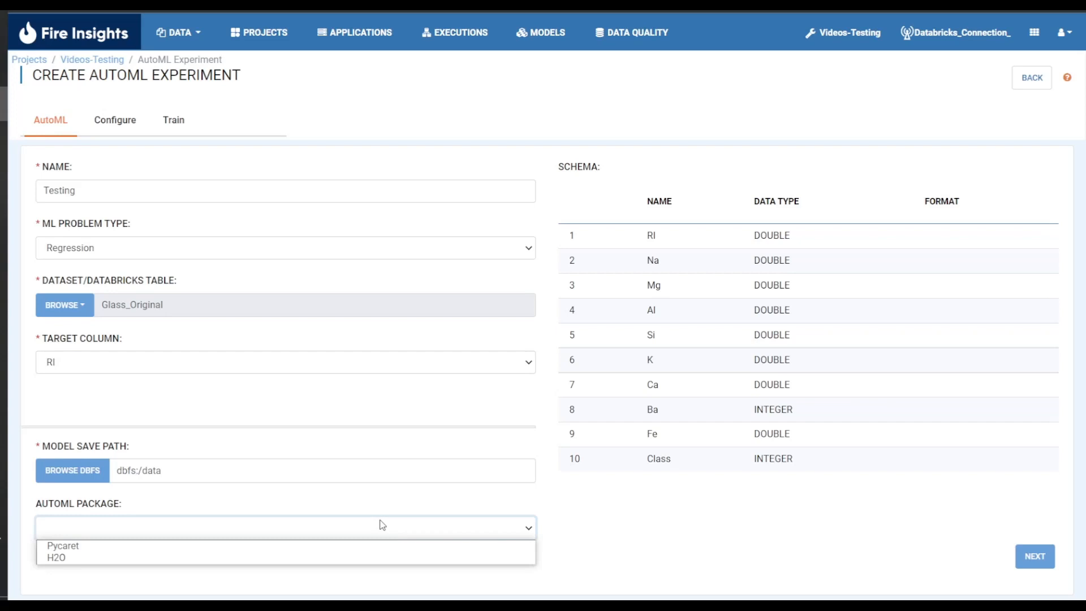
left_click(370, 559)
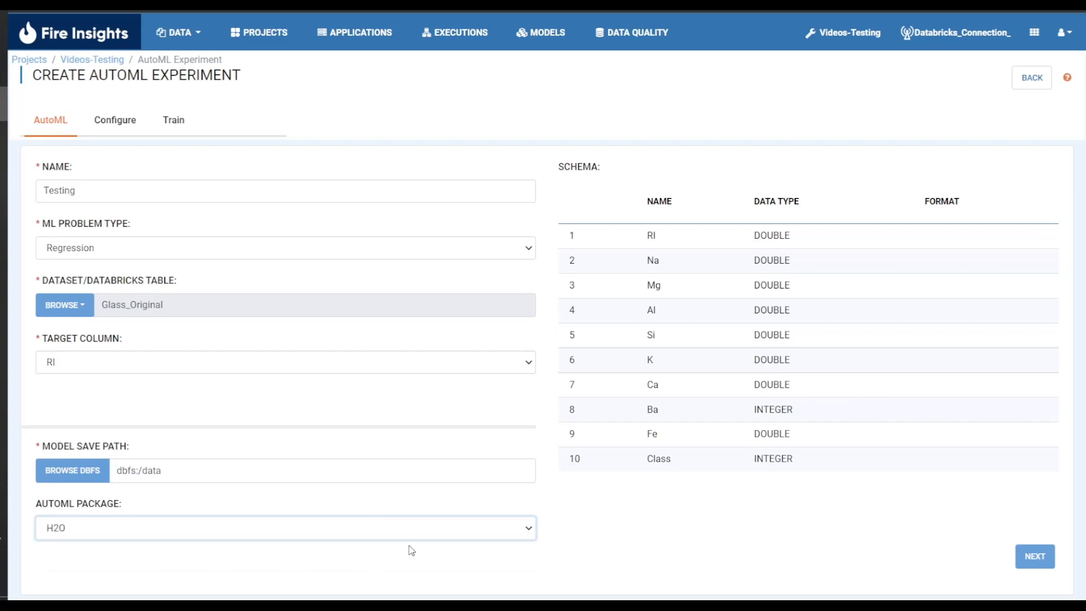
left_click(1033, 560)
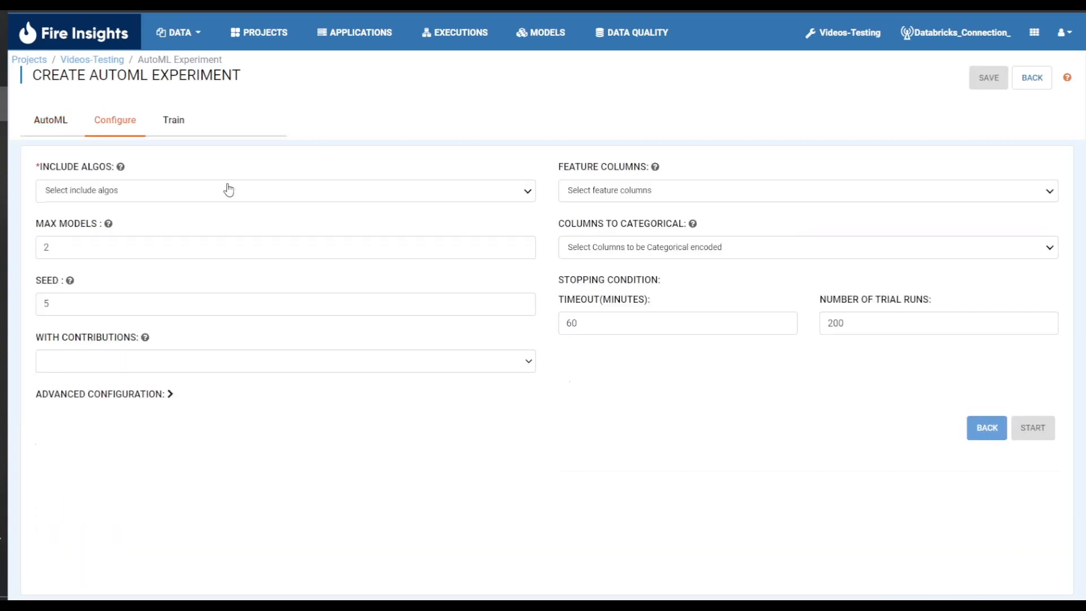
Include the GLM, DRF and GBM algorithms in the experiment
left_click(326, 195)
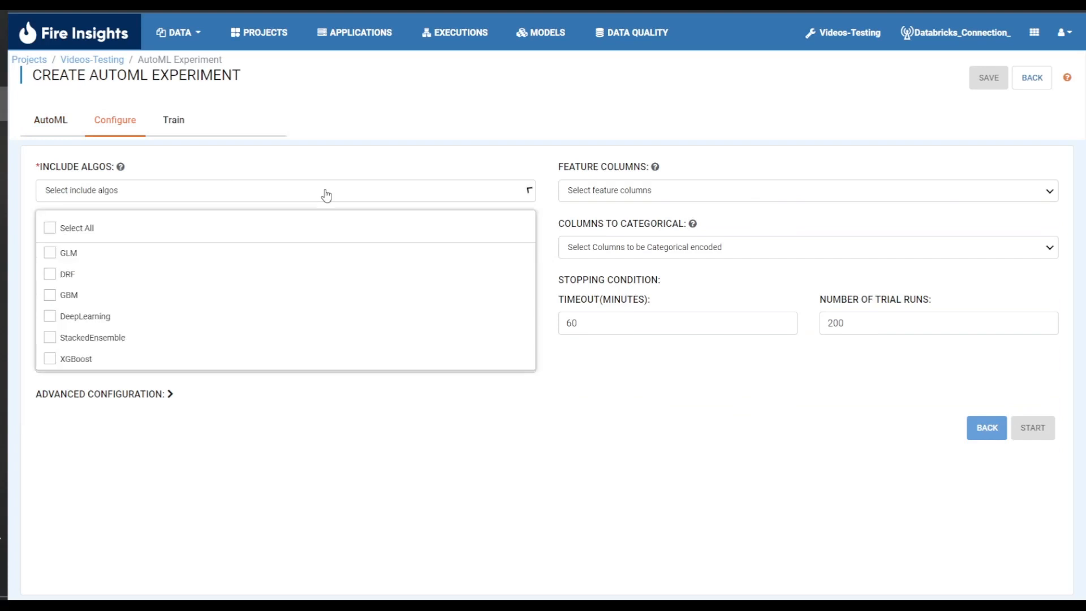
left_click(51, 254)
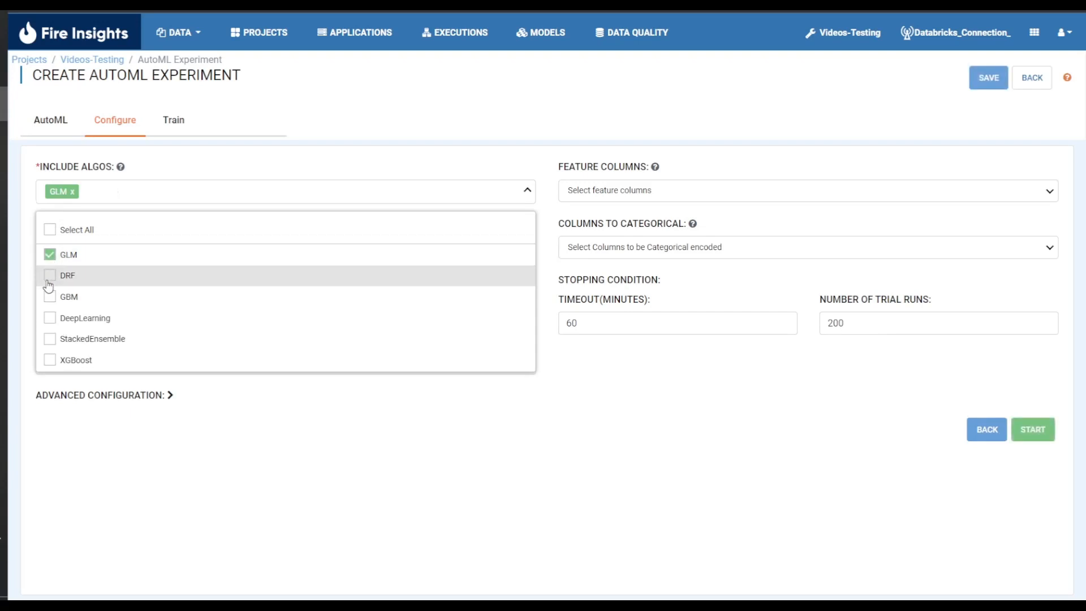
left_click(50, 276)
left_click(49, 296)
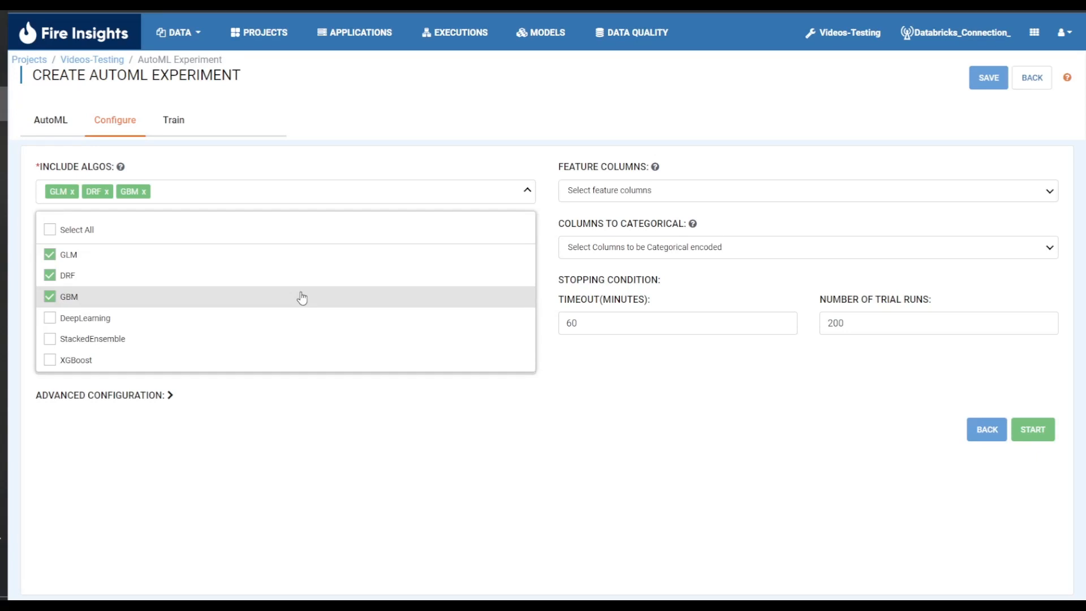
left_click(440, 169)
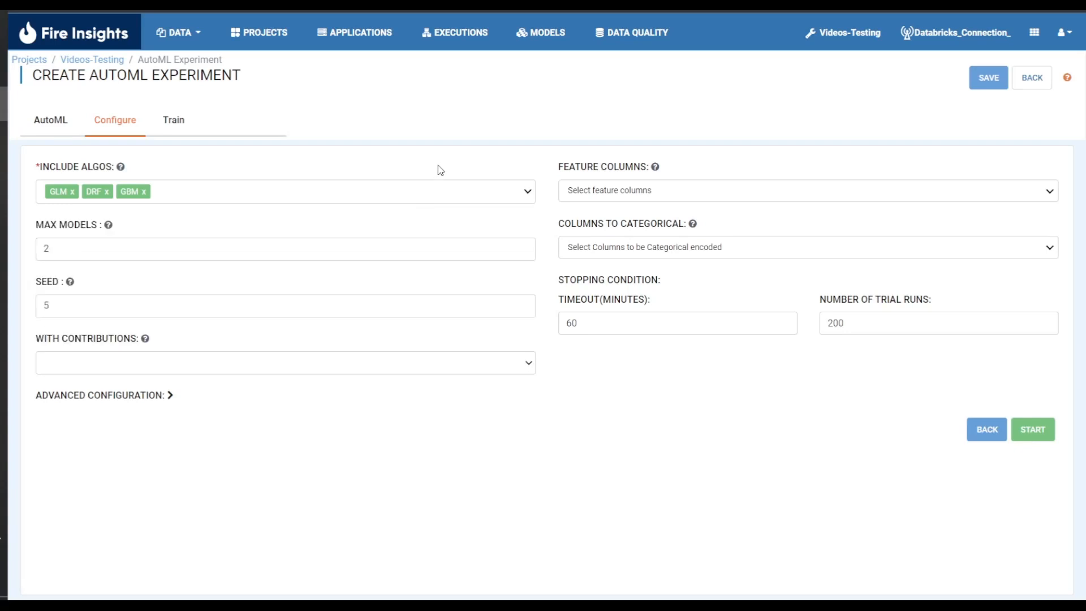
Choose every column except RI as feature columns: Na, Mg, Al, Si, K, Ca, Ba, Fe and Class
left_click(627, 193)
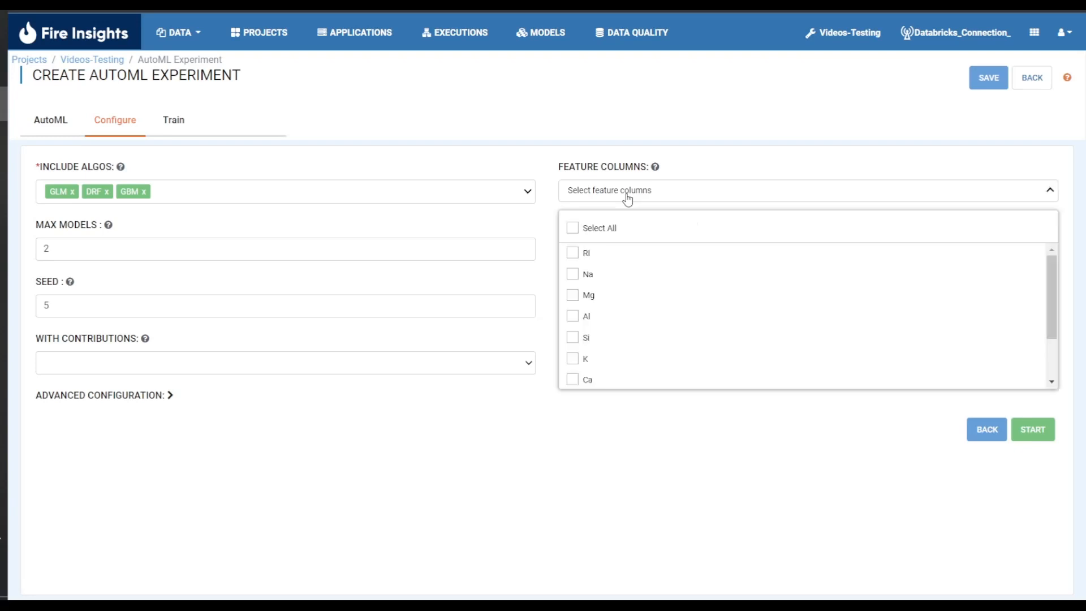
left_click(573, 275)
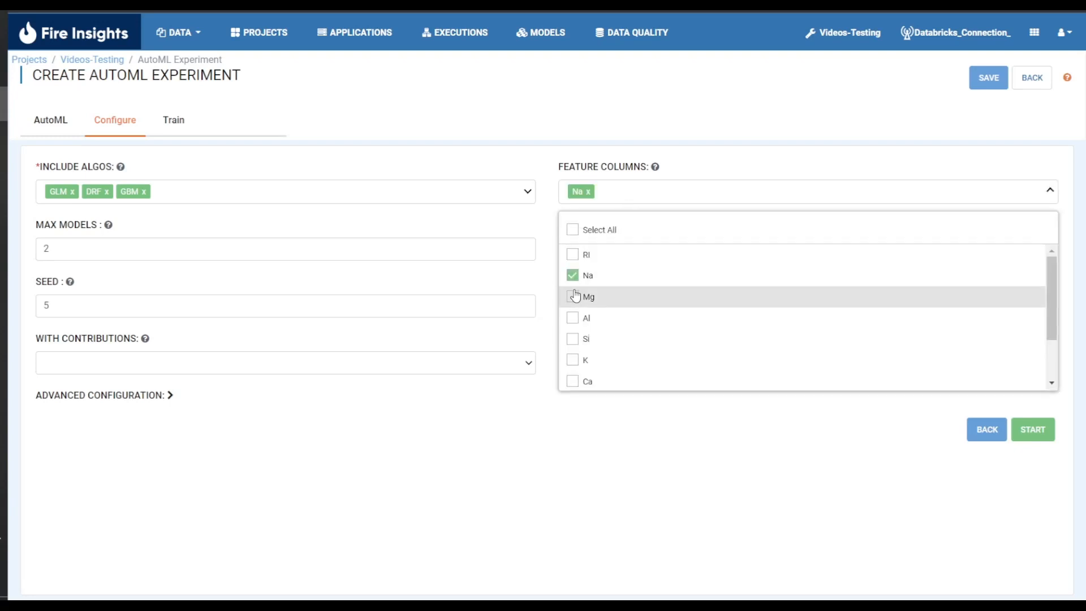
left_click(576, 236)
left_click(581, 254)
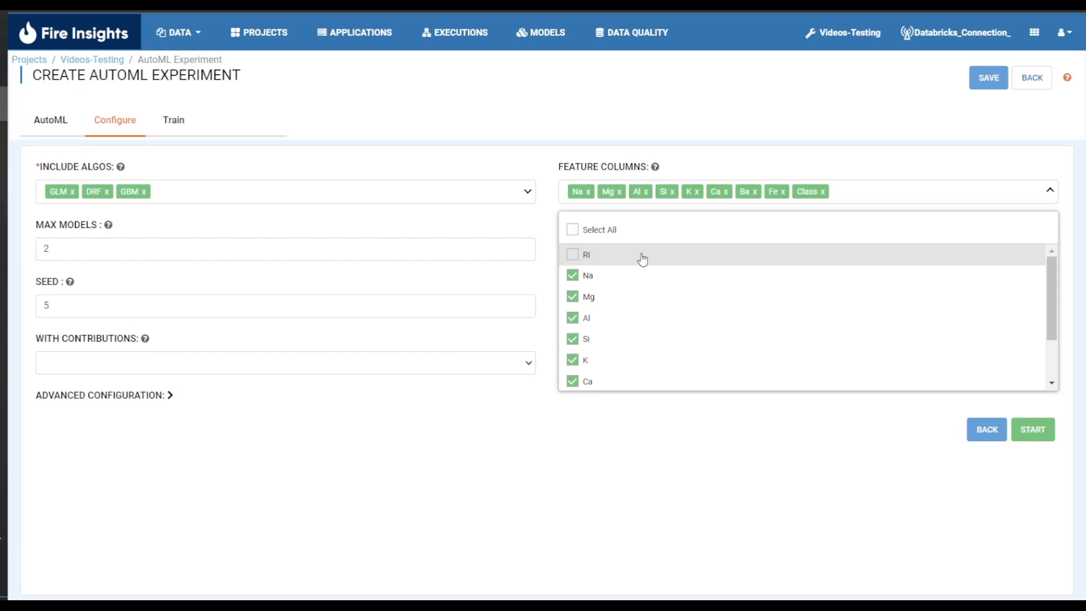
left_click(470, 154)
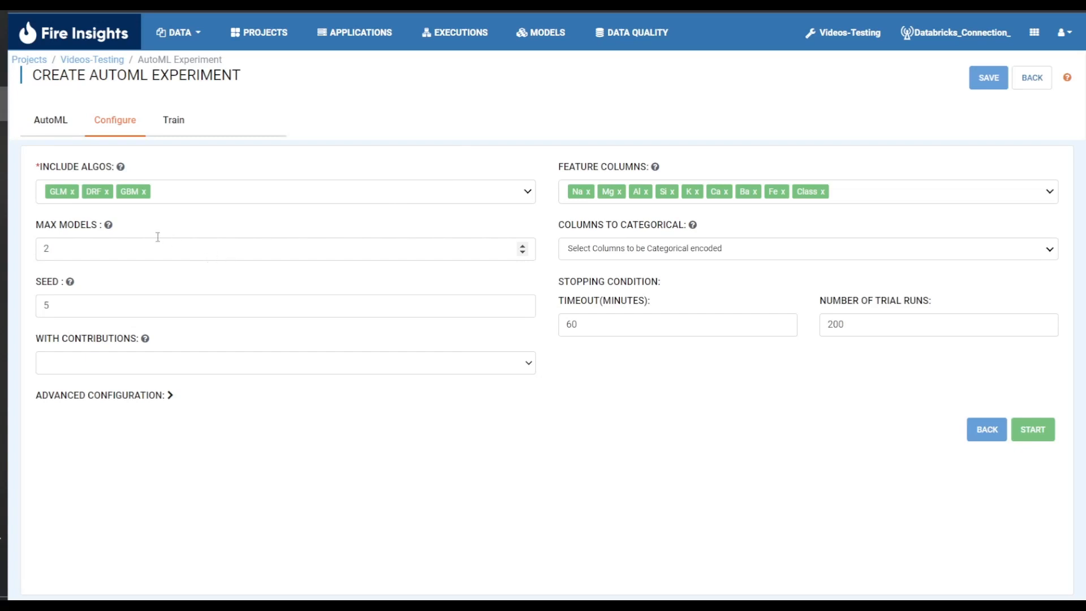
Set the maximum number of models to 5 and start the experiment's training run
mouse_move(110, 225)
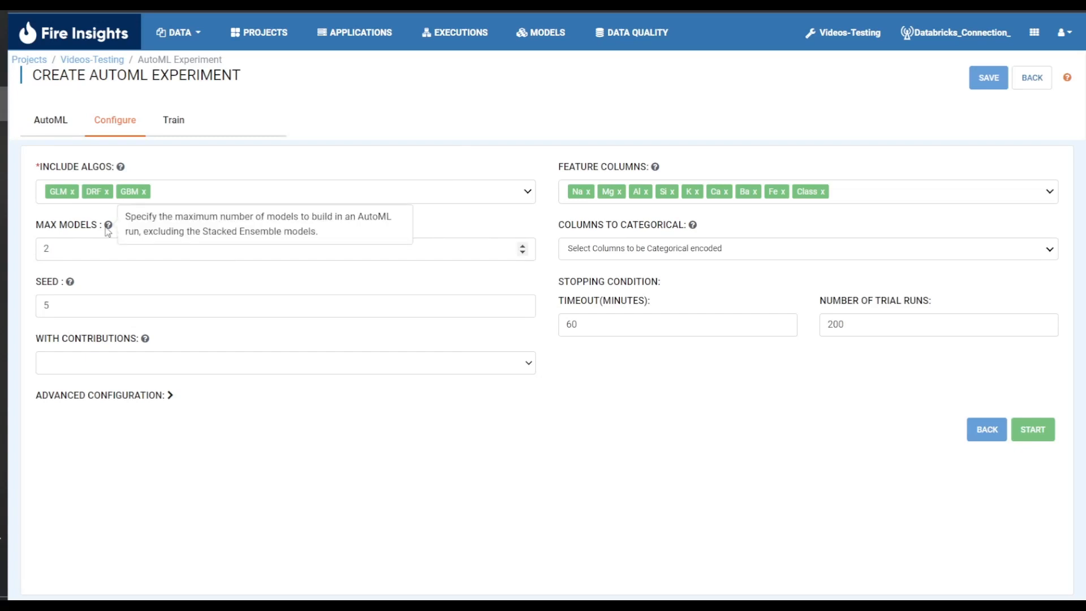
left_click(522, 247)
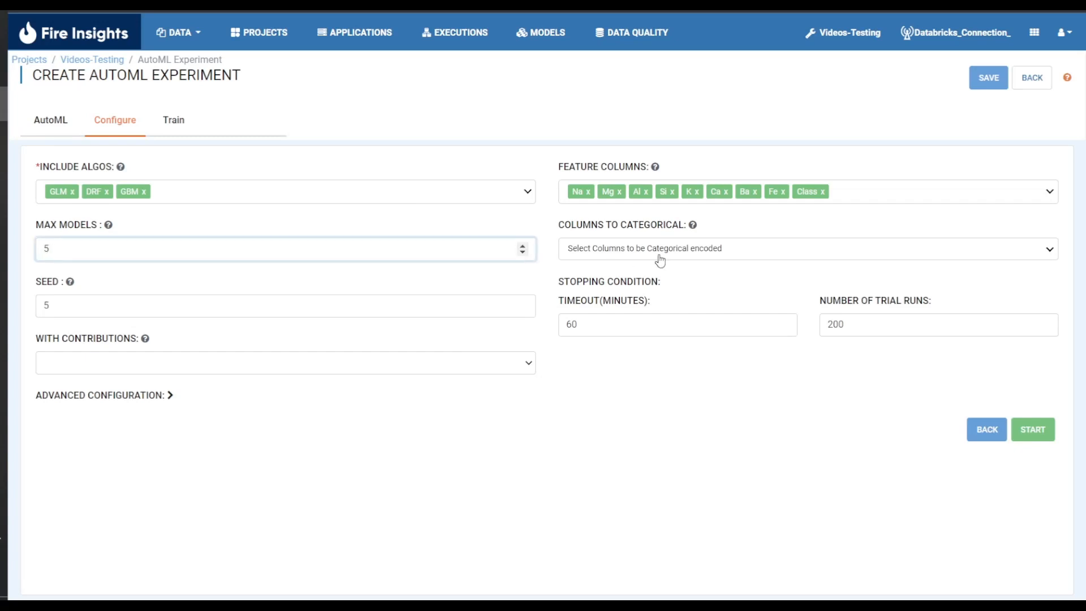
left_click(761, 255)
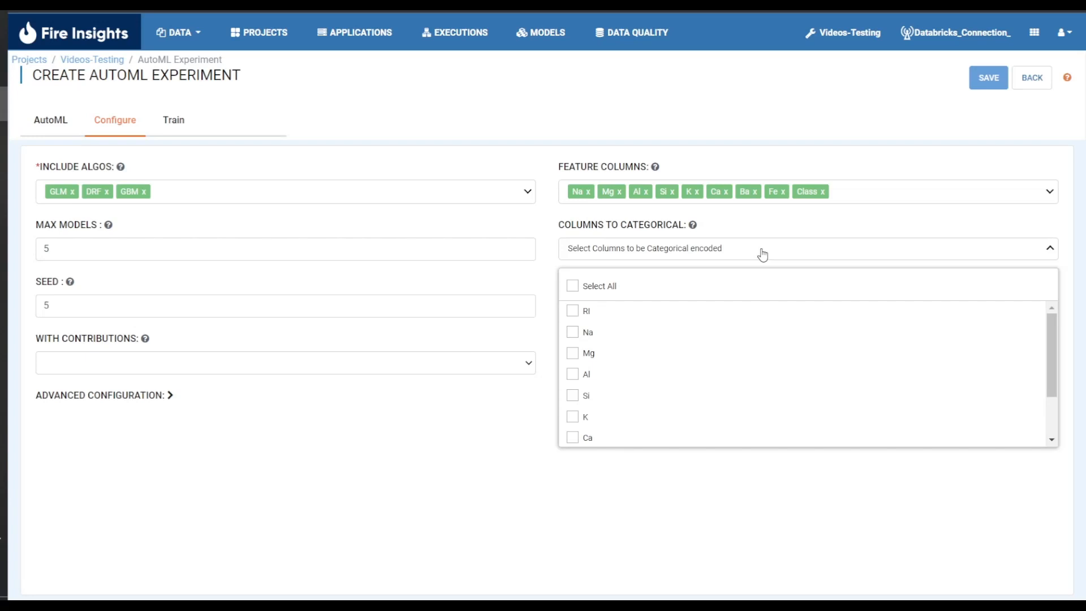
left_click(761, 252)
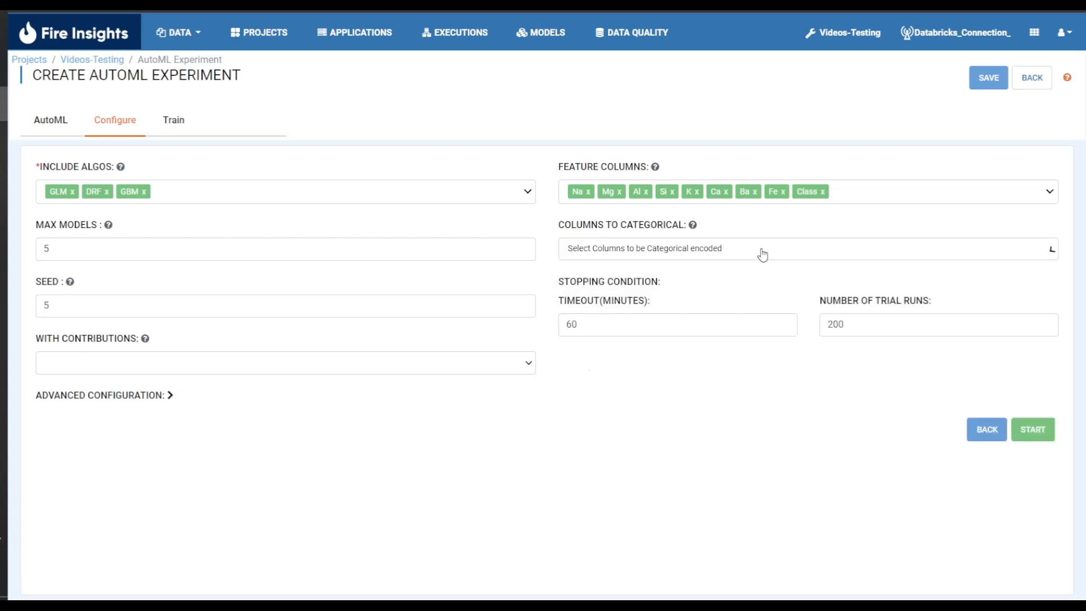
left_click(305, 307)
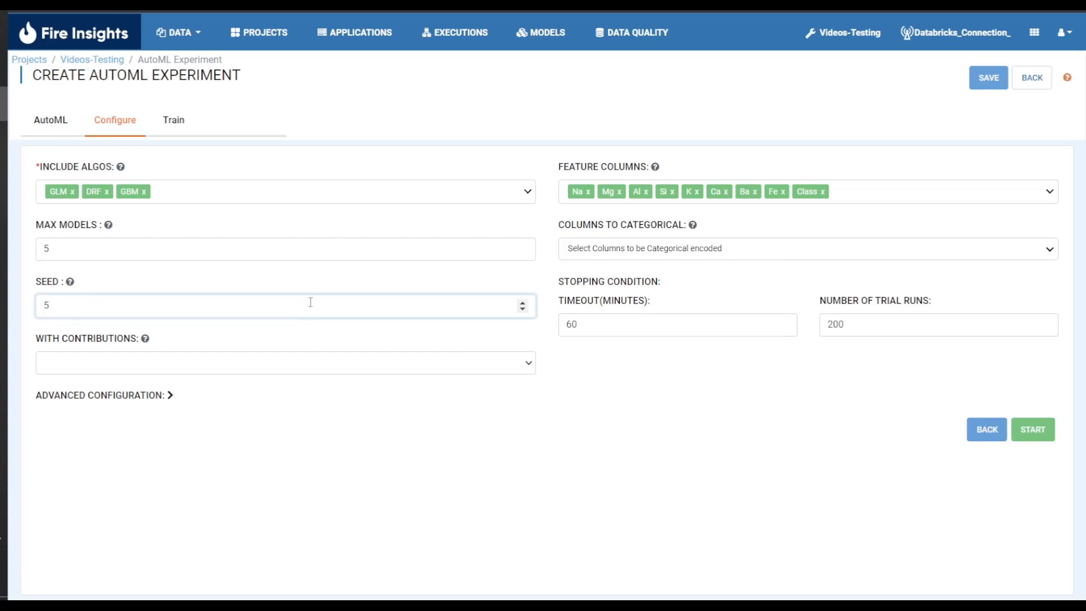
left_click(342, 283)
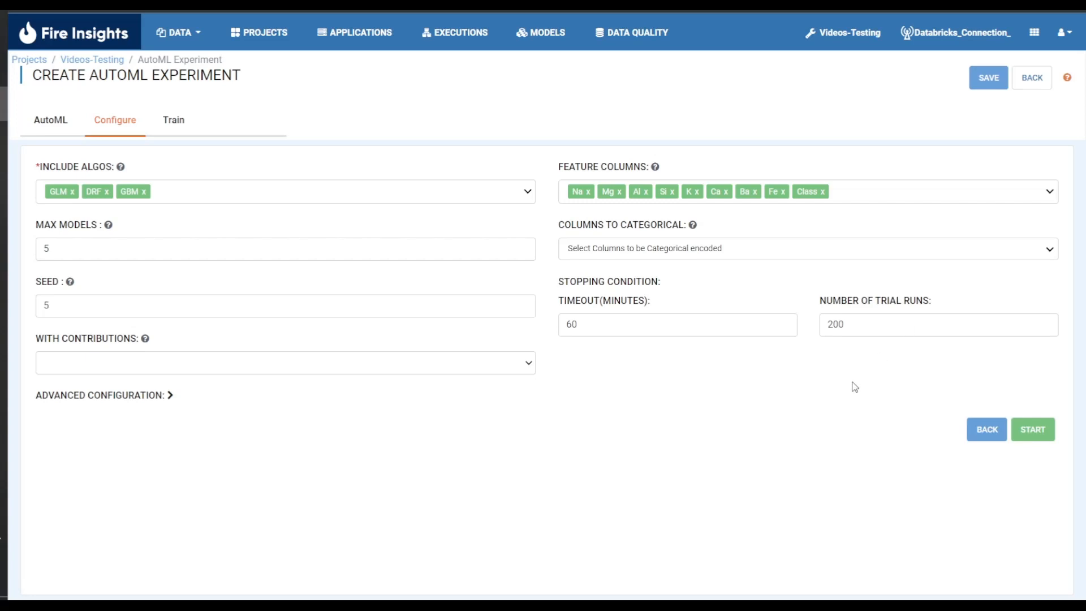
left_click(1035, 431)
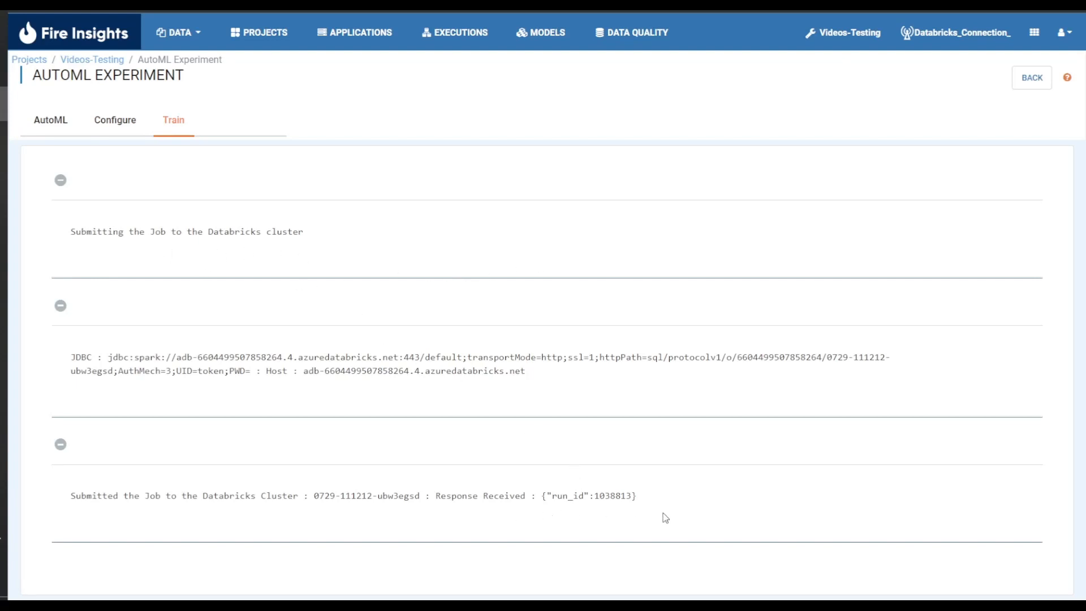
Leave the training page and widen the Problem Type and Target Column columns in the AutoML experiment list
left_click(1031, 77)
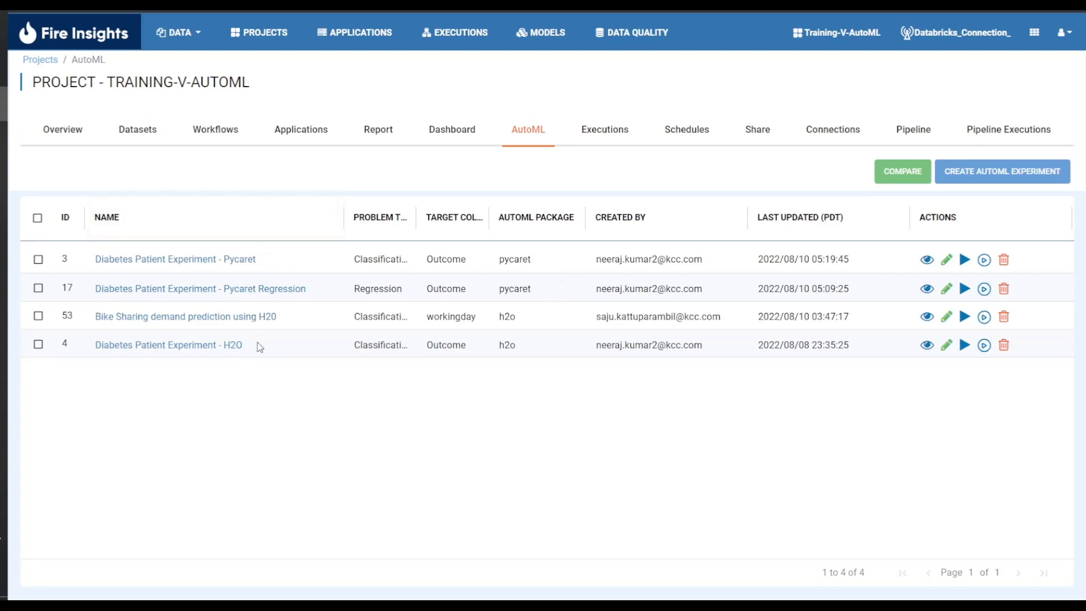
left_click_drag(412, 206, 478, 209)
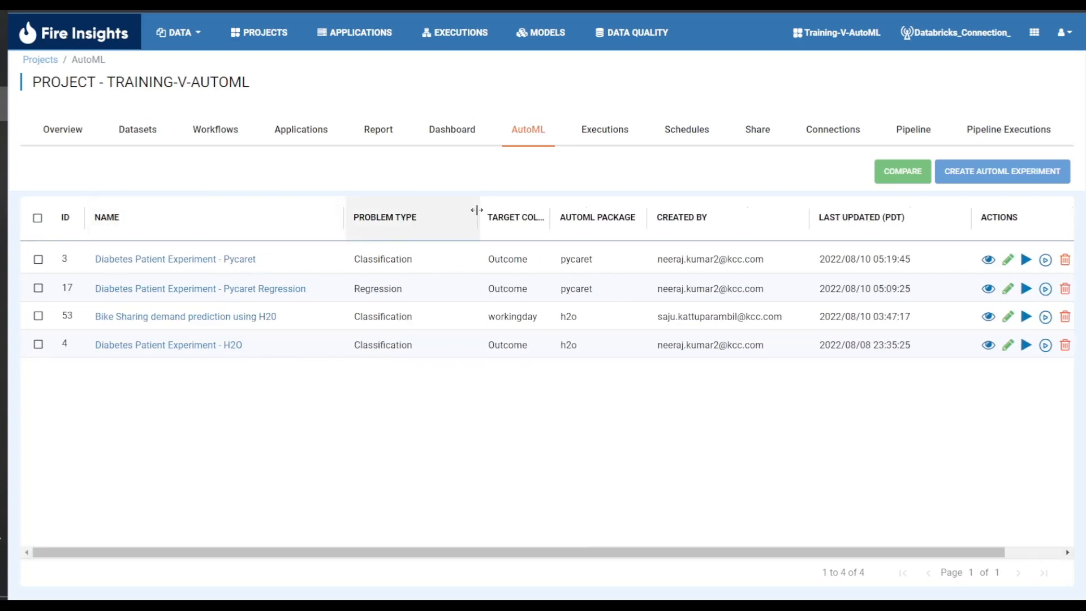
left_click_drag(544, 211, 641, 214)
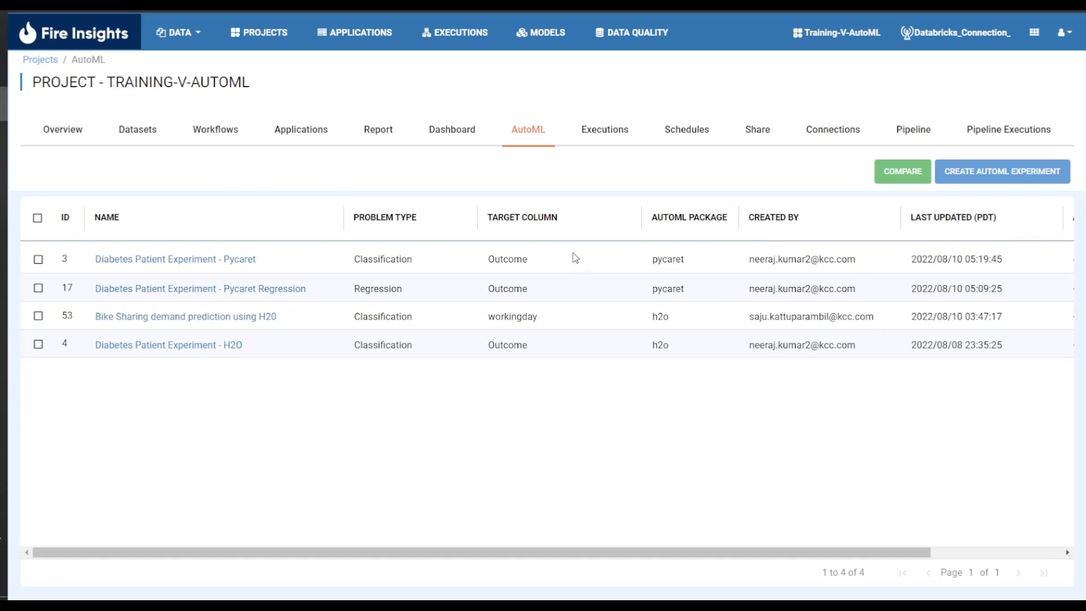
Review the setup of the Diabetes Patient Experiment - Pycaret Regression, return to the list and view that experiment's executions
left_click(287, 295)
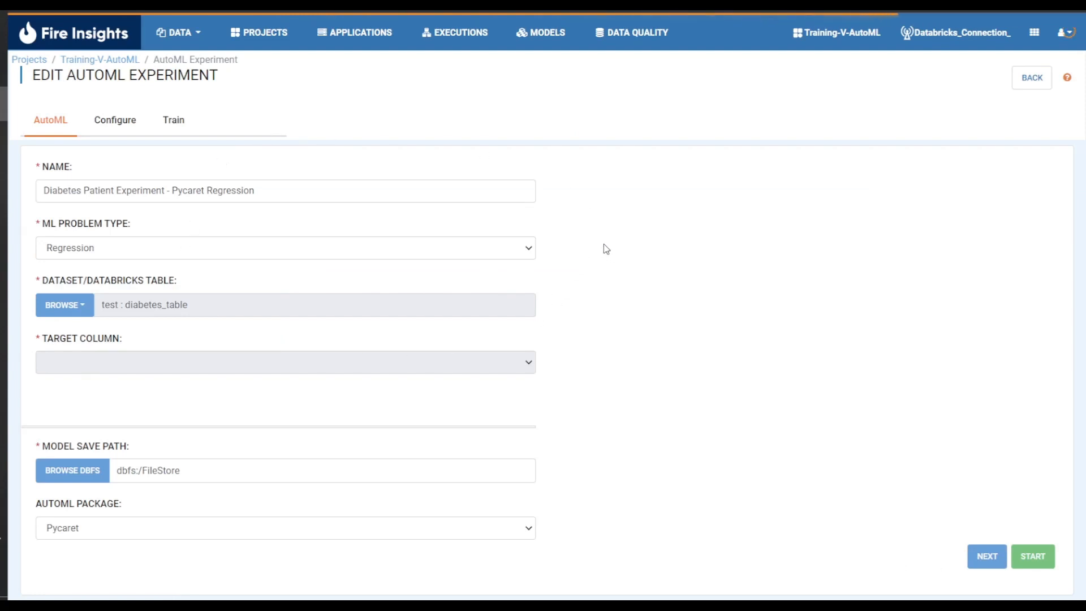
left_click(1029, 79)
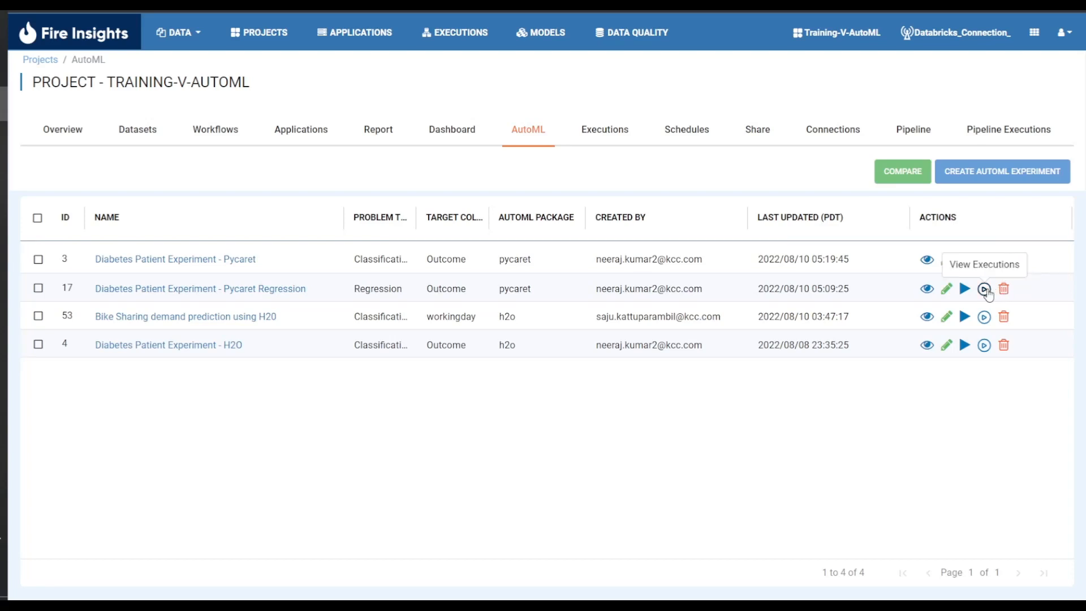
left_click(984, 289)
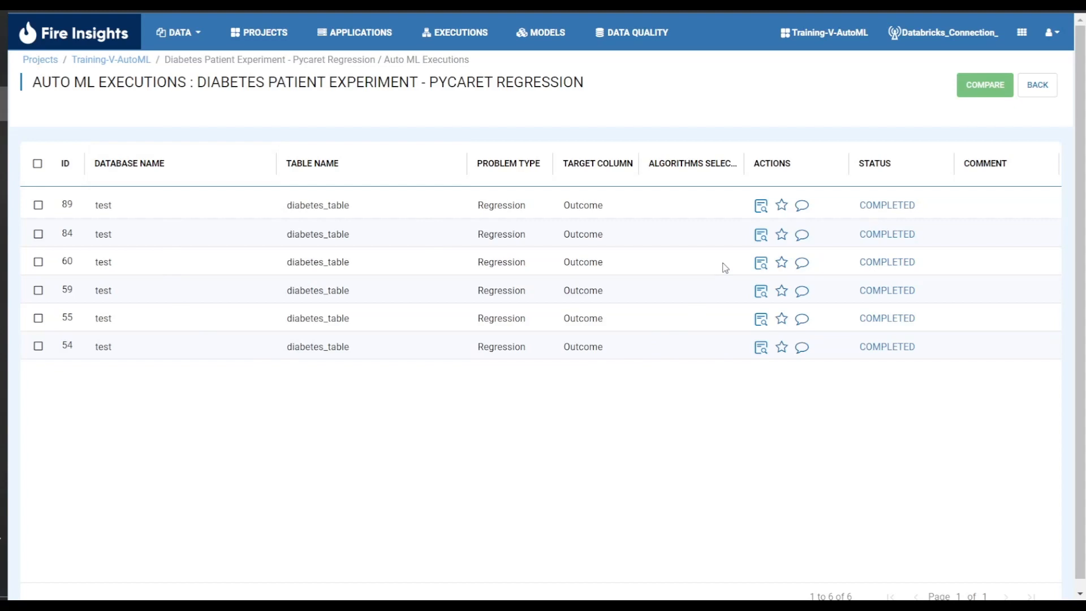
Open the result of execution 89 and examine its dataset, target column, feature columns, model summary parameters and leaderboard
left_click(760, 208)
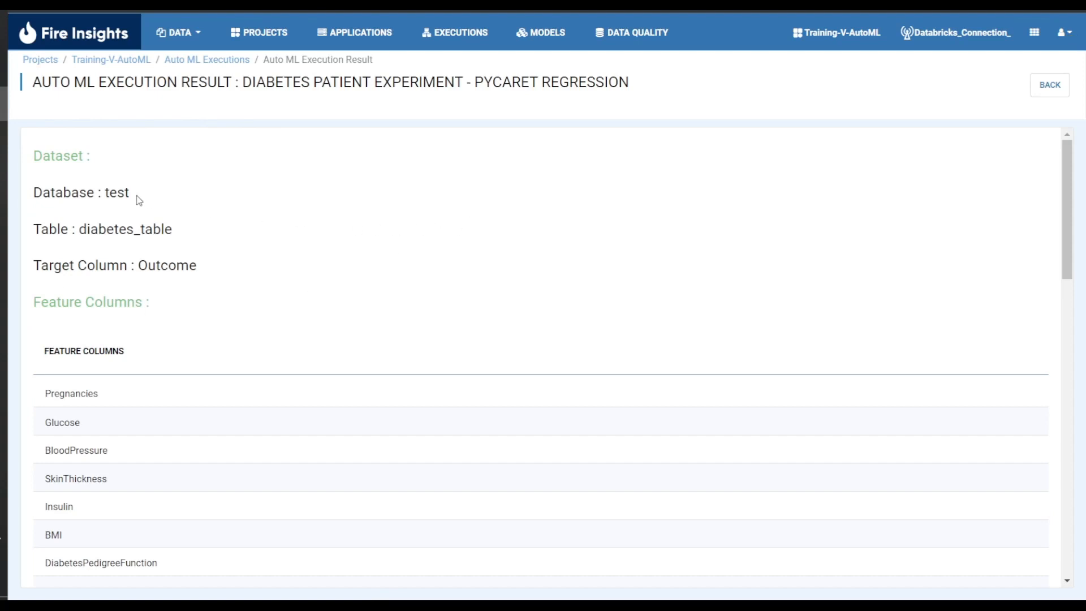
double_click(62, 192)
double_click(49, 229)
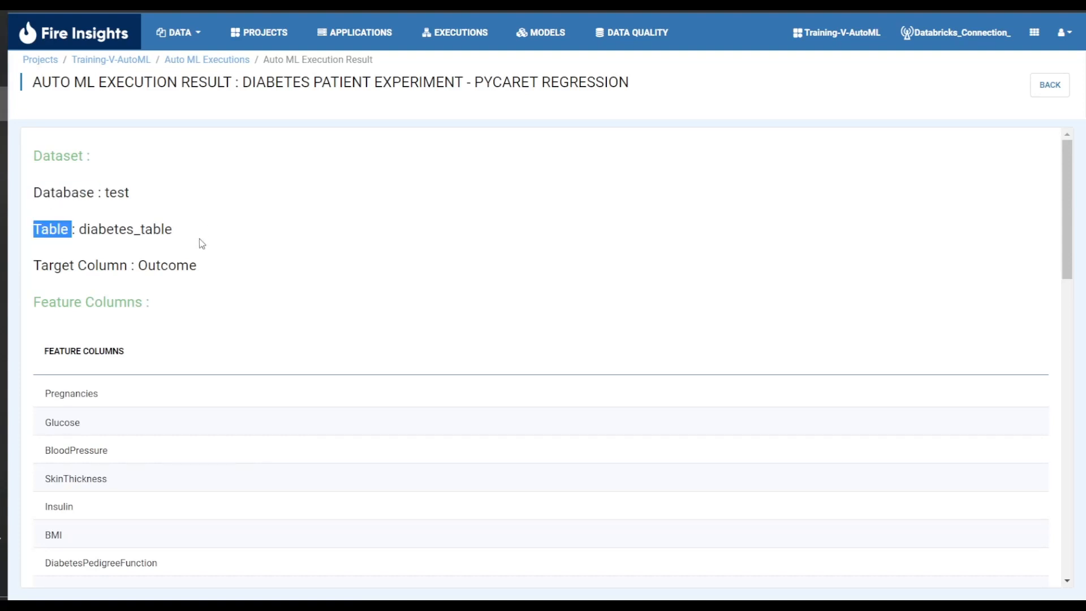
double_click(55, 266)
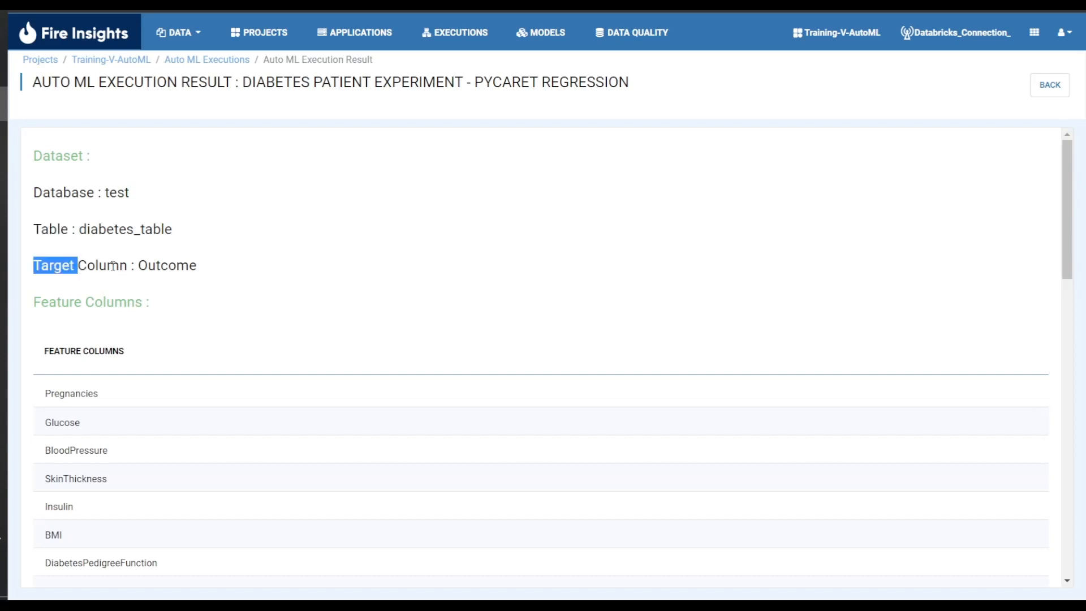
left_click(394, 264)
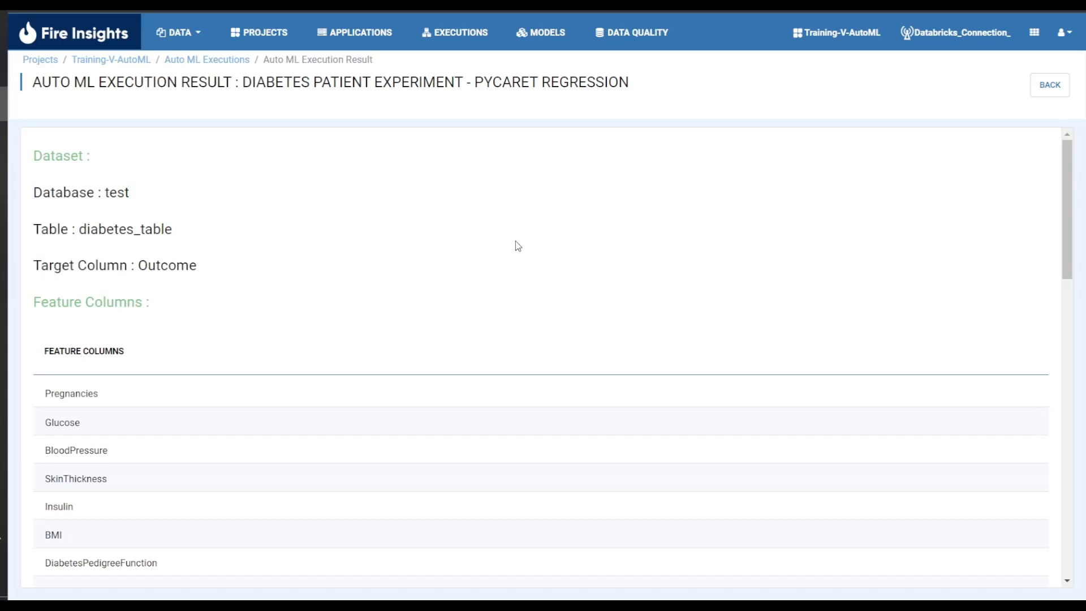
scroll(516, 246, "down", 3)
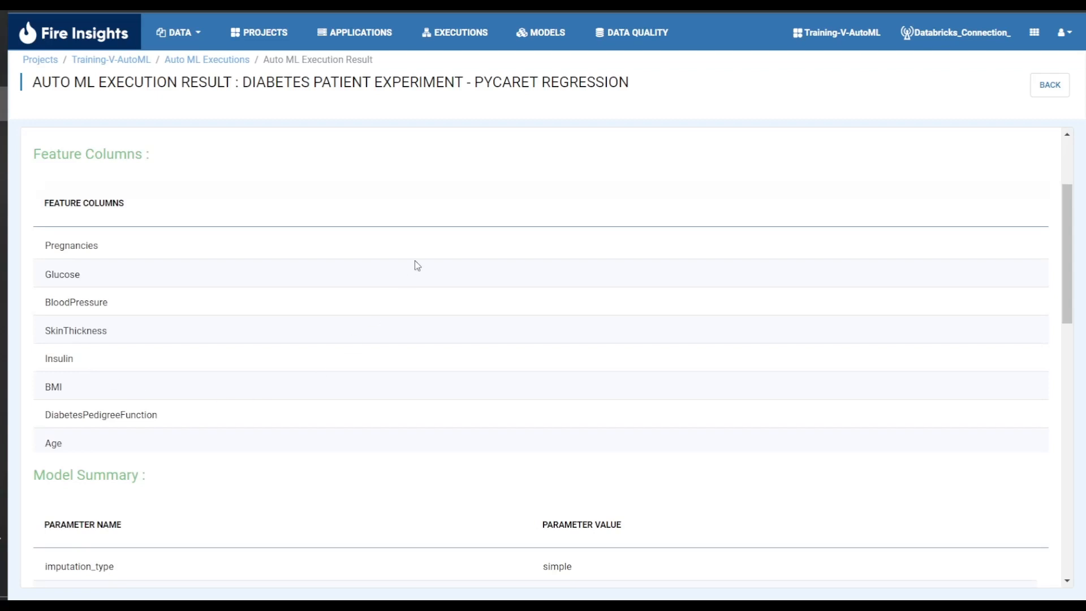
scroll(488, 253, "down", 5)
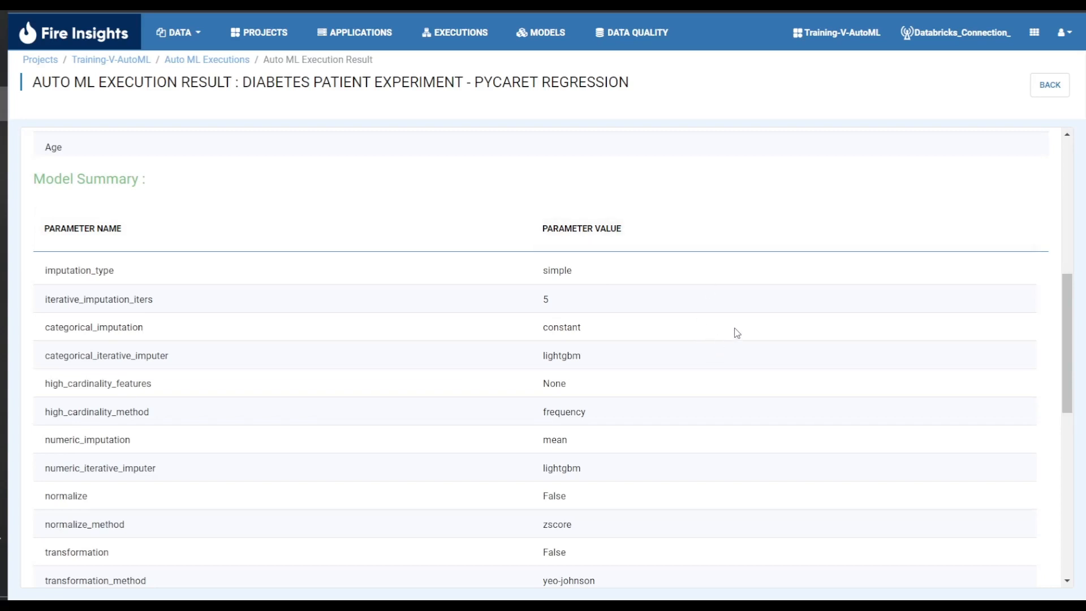
scroll(737, 332, "down", 10)
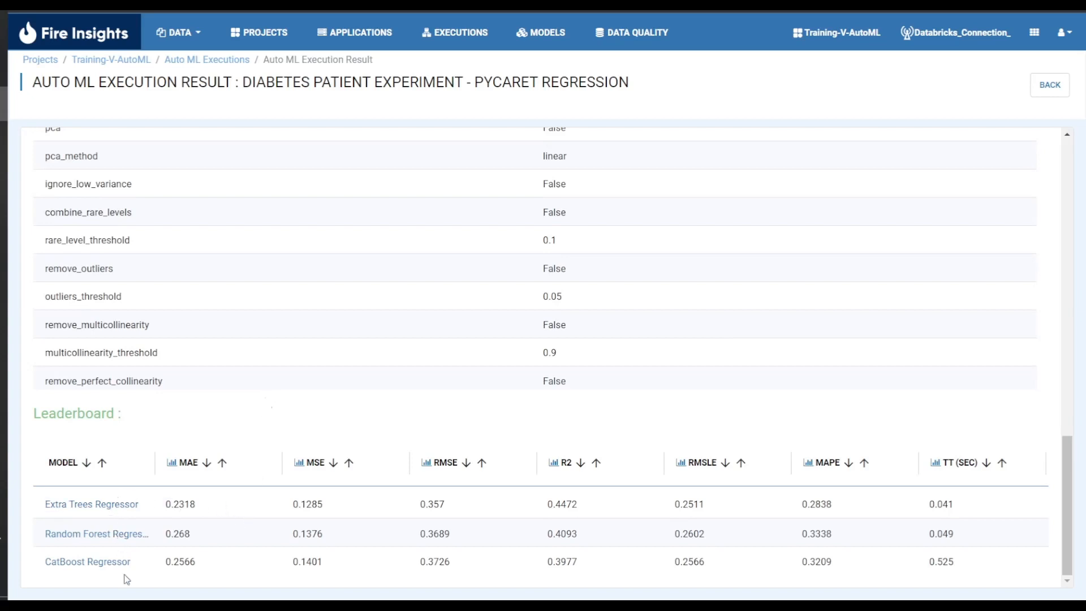
Widen the leaderboard's Model column and sort the models by MAE, first descending and finally ascending
left_click_drag(155, 469, 205, 470)
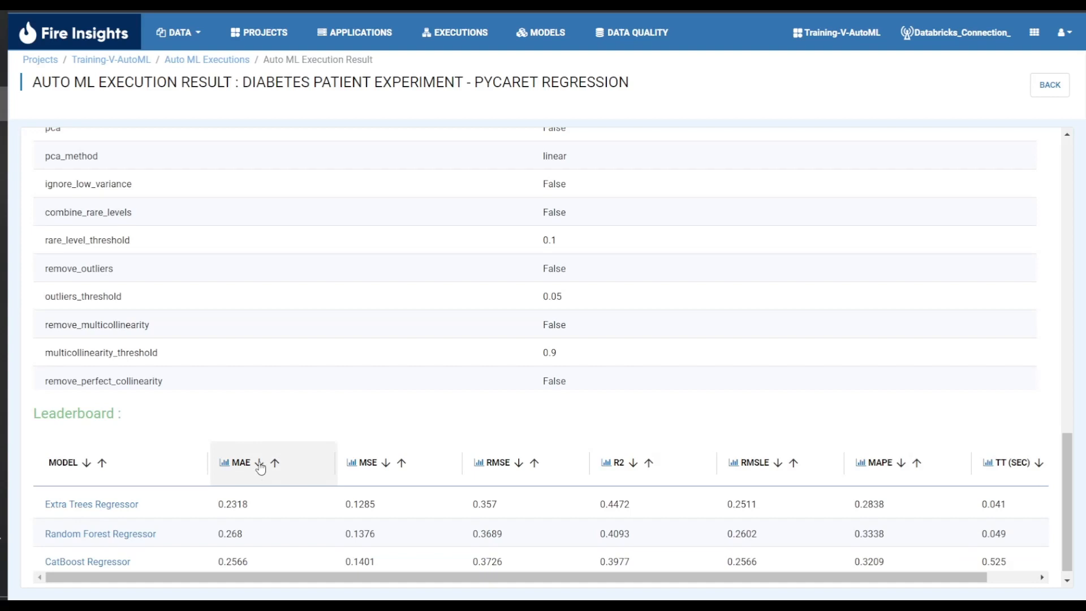
left_click(260, 463)
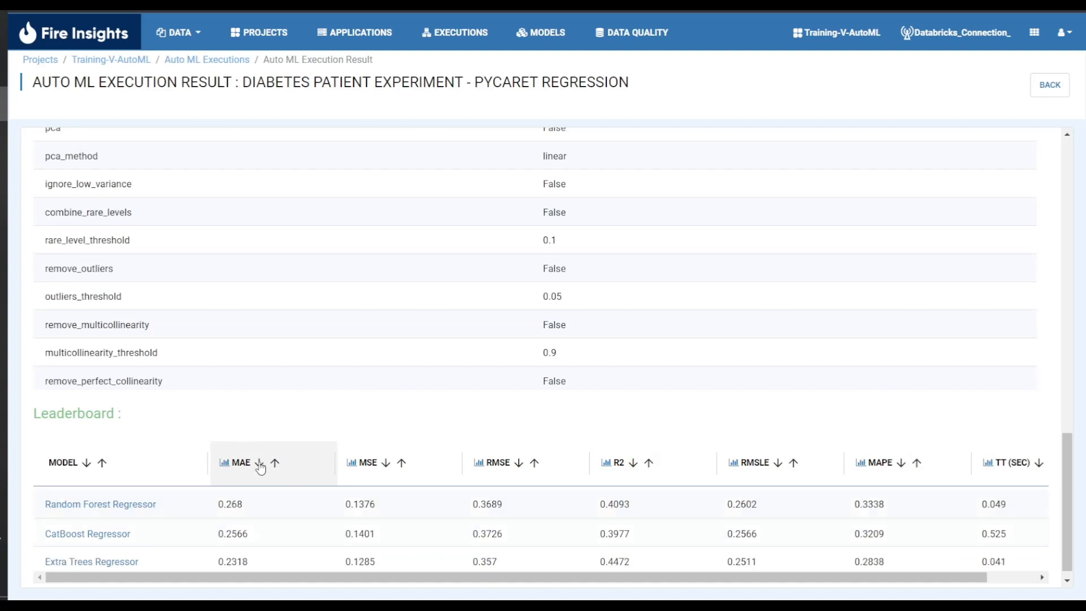
left_click(275, 464)
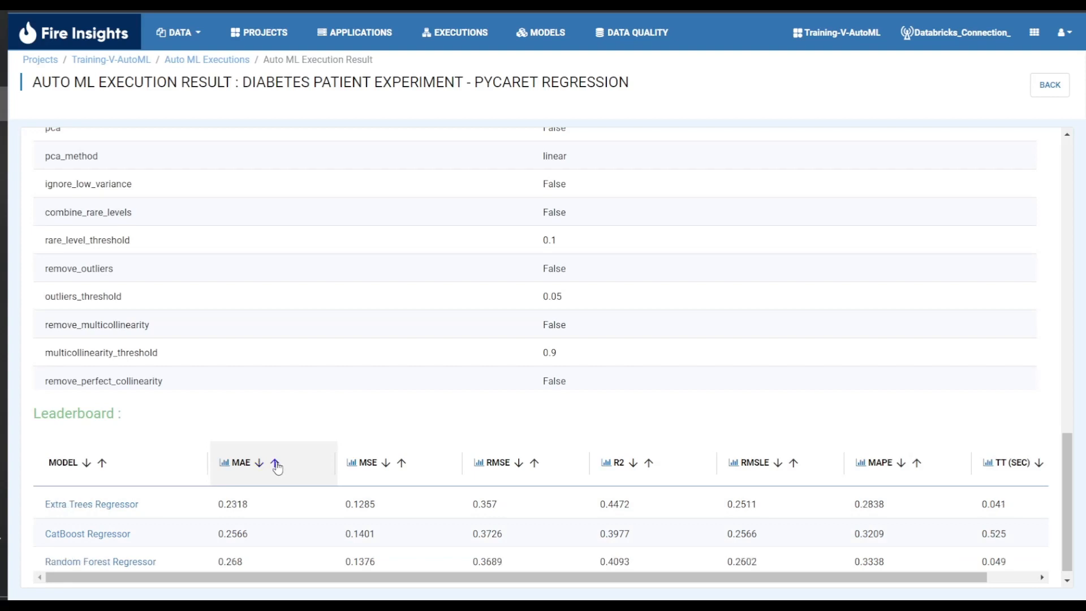